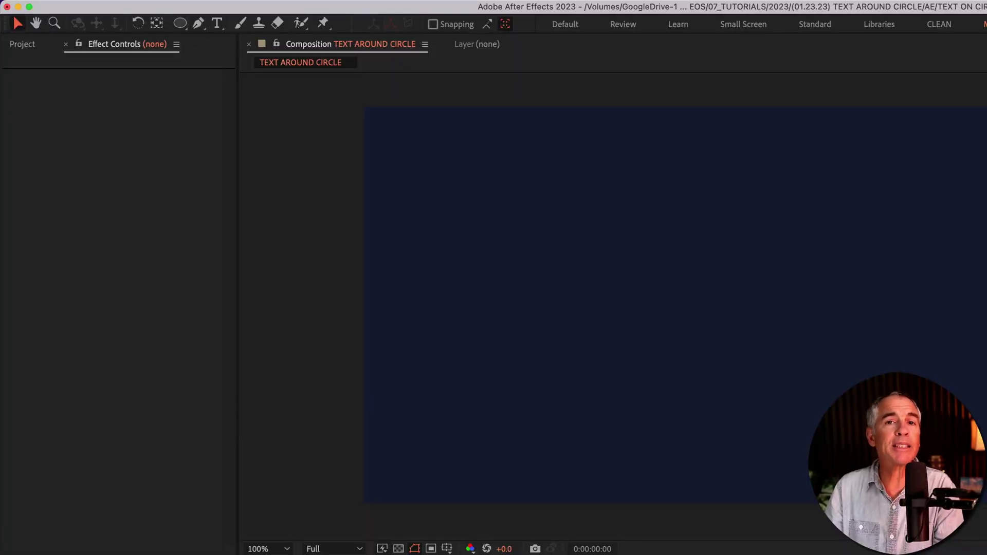
# Switch to the Horizontal Type Tool to add the white name-and-city text line
pyautogui.click(216, 23)
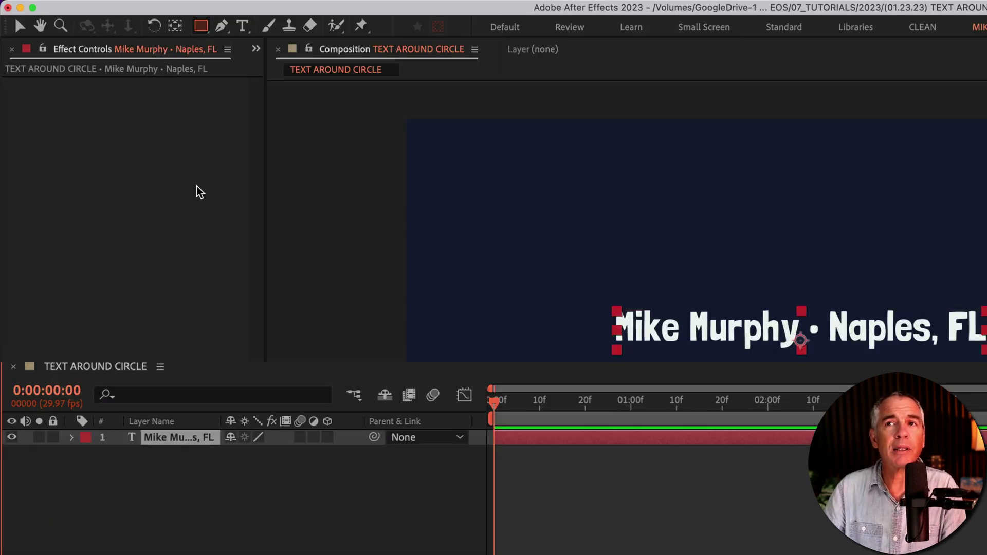
# Choose the Ellipse Tool from the shape tool flyout for the circular mask
pyautogui.click(201, 26)
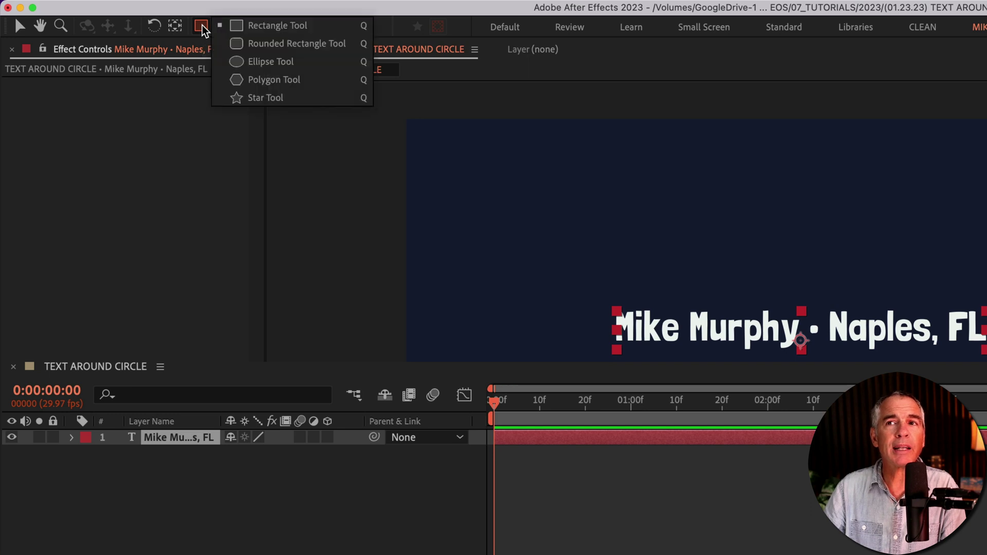
pyautogui.click(314, 70)
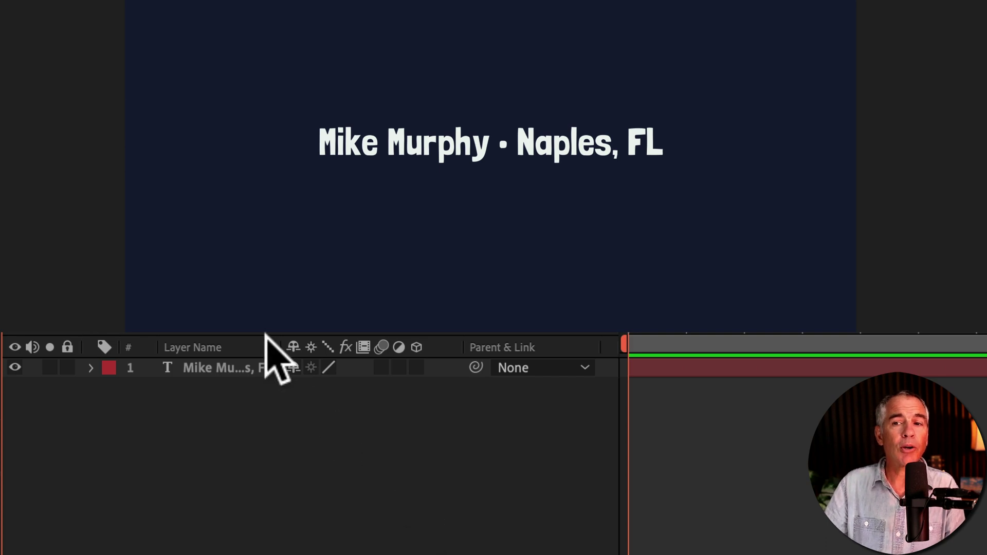
# Set the text layer's Path Options path to Mask 1 so the text curves along the circle
pyautogui.click(252, 366)
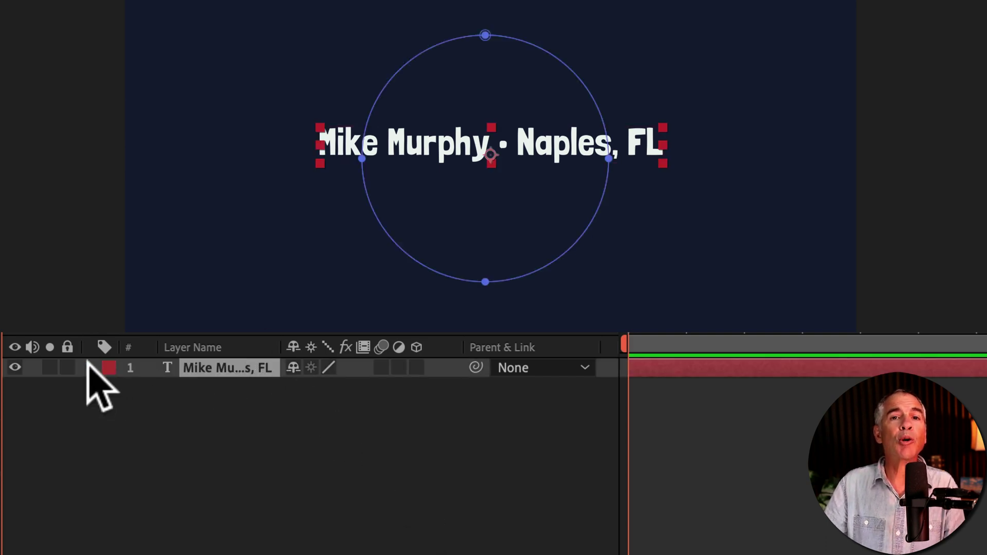
pyautogui.click(92, 367)
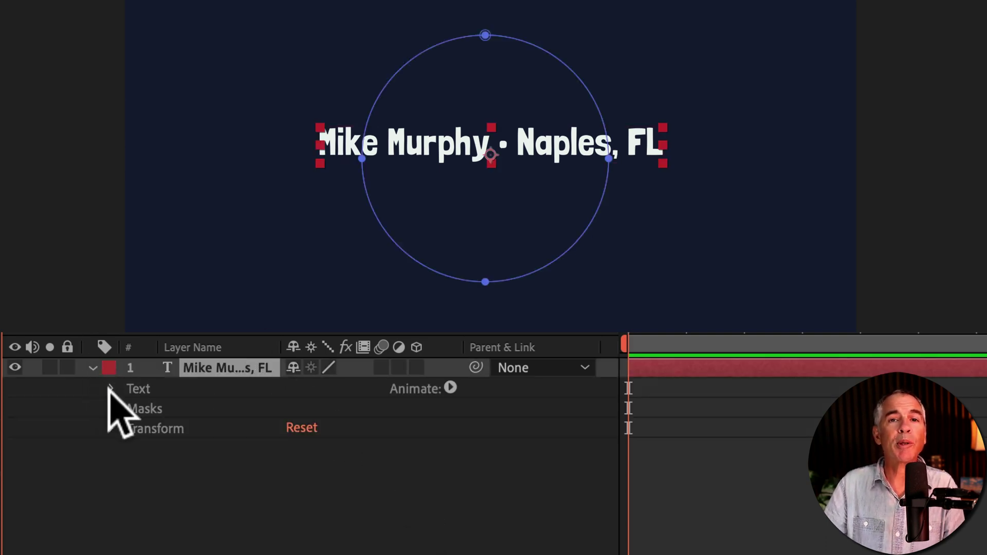
pyautogui.click(109, 389)
pyautogui.click(132, 427)
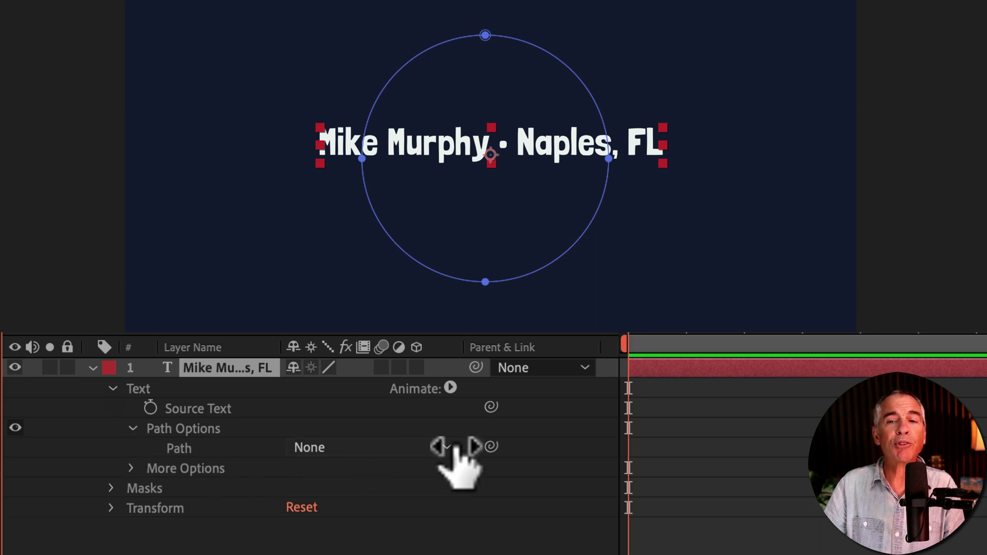
pyautogui.click(455, 450)
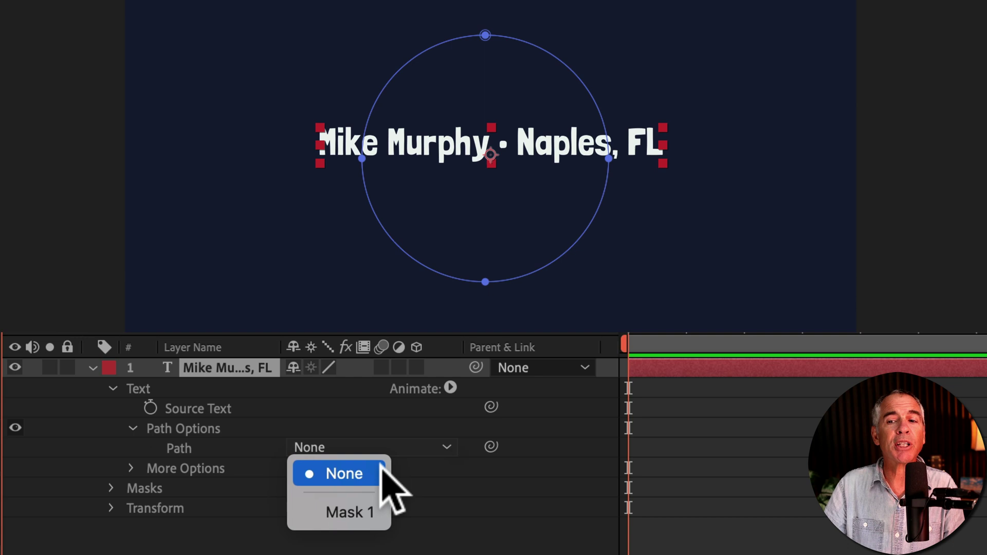
pyautogui.click(366, 511)
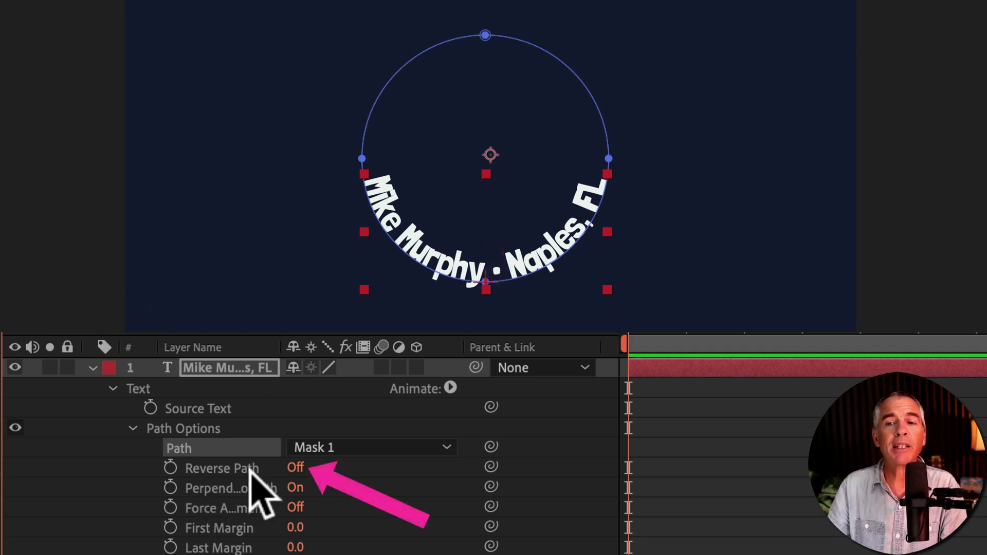
# Turn Reverse Path on and set First Margin to -2.0
pyautogui.click(295, 467)
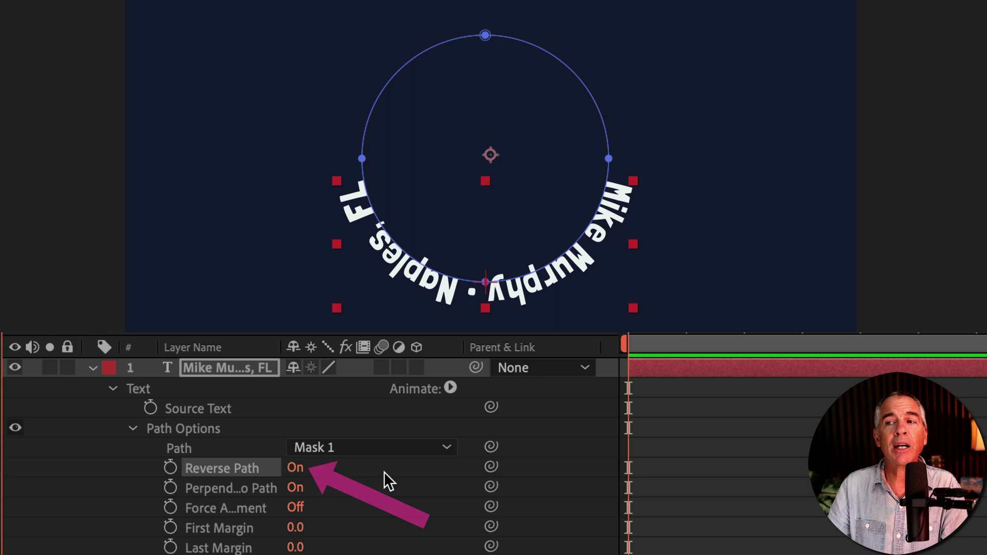
pyautogui.moveTo(295, 527); pyautogui.dragTo(286, 527)
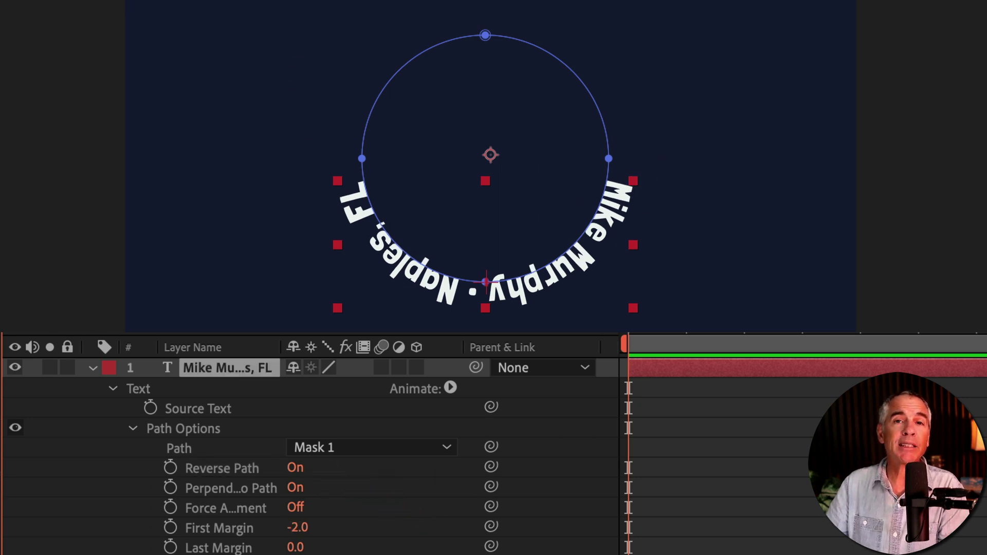
# Copy and paste the text line, extending its end margin to the circle's top
pyautogui.doubleClick(200, 369)
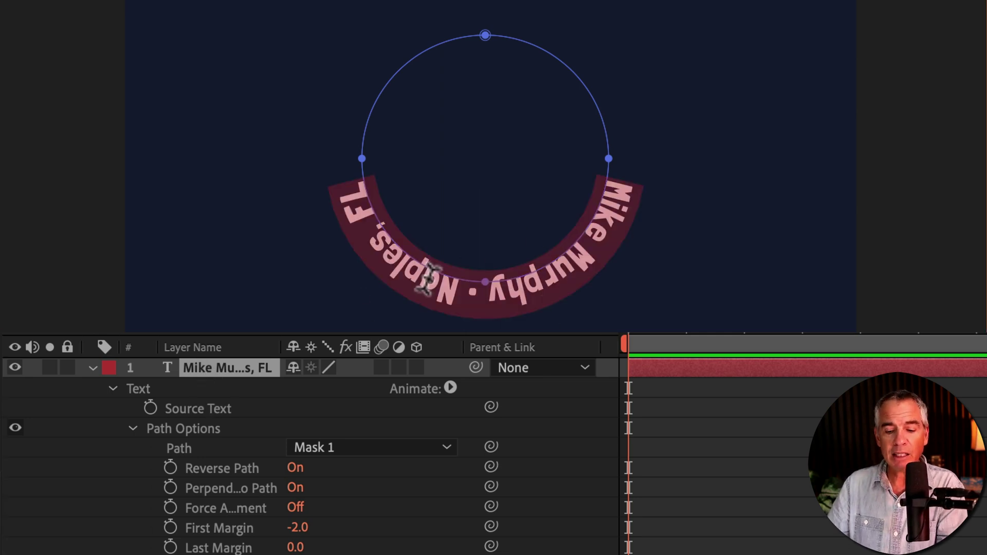
pyautogui.press('super')
pyautogui.press('super+c')
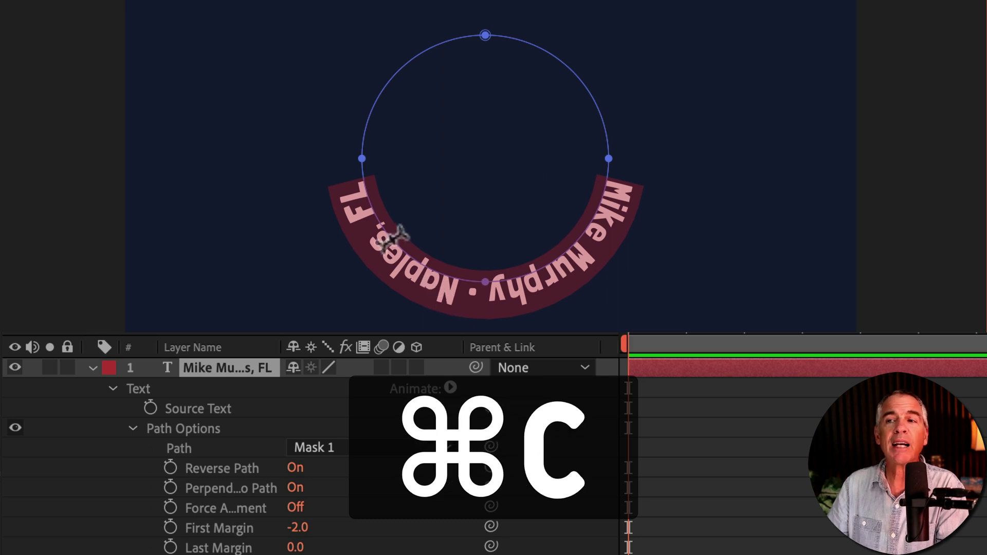
pyautogui.click(347, 181)
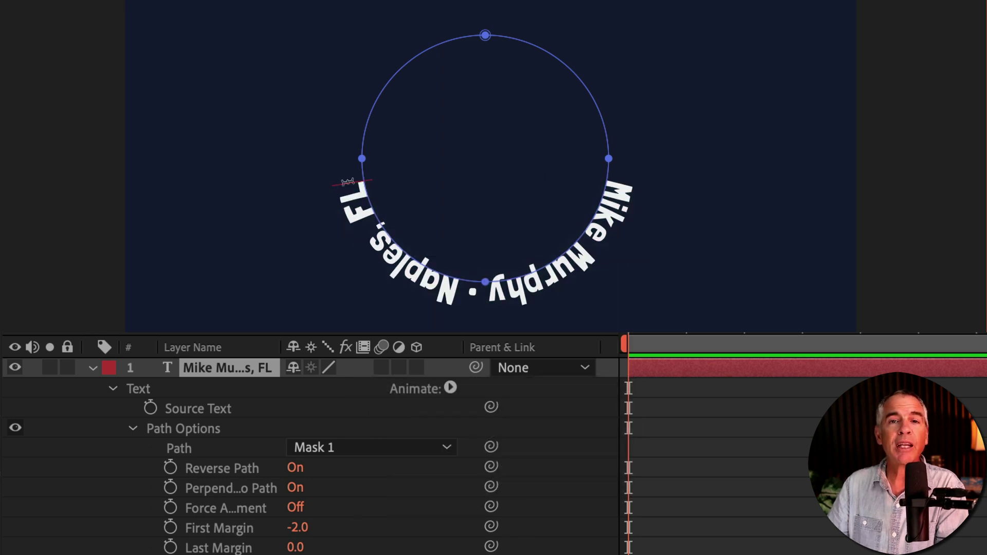
pyautogui.press('super+v')
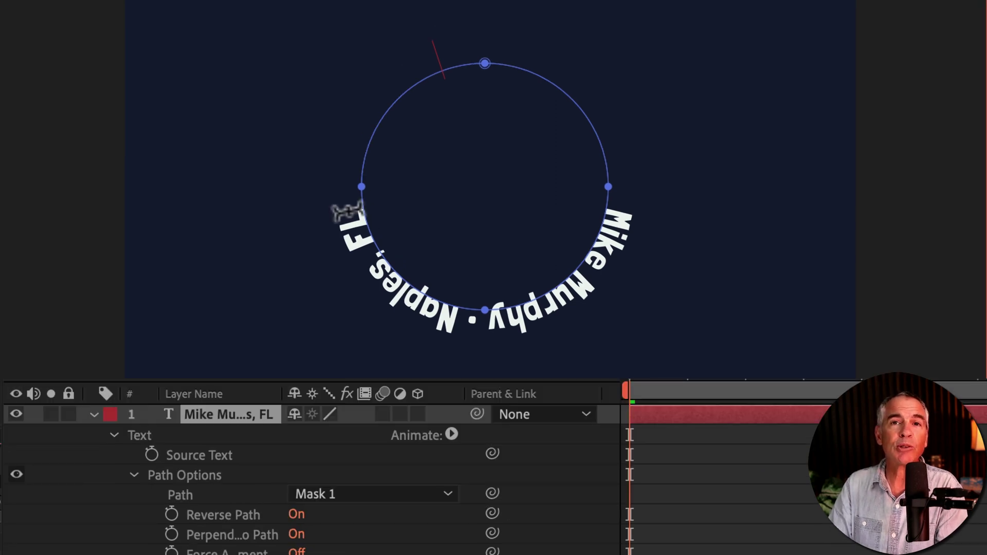
pyautogui.moveTo(347, 210); pyautogui.dragTo(441, 72)
pyautogui.press('BackSpace')
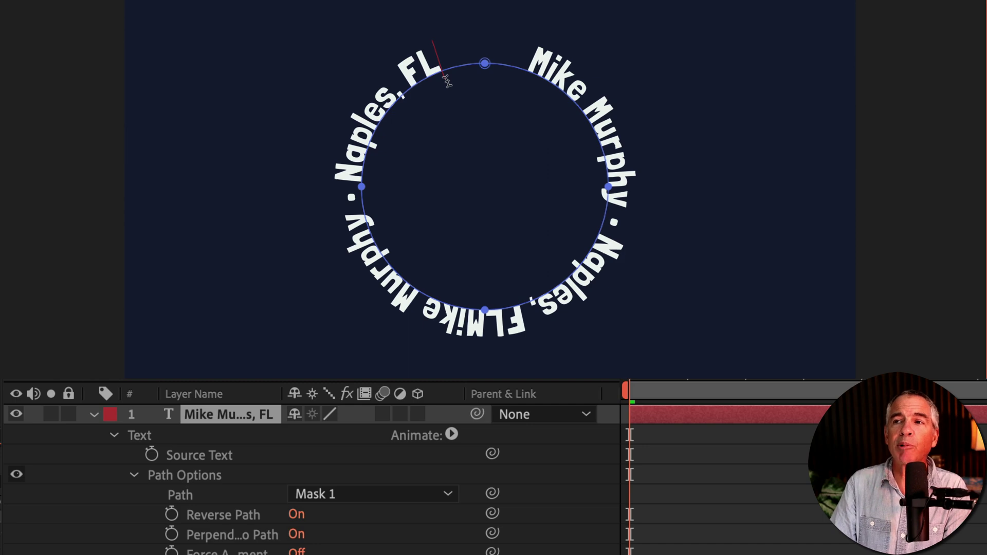
# Add a bullet separator and set all the path text to 52 px
pyautogui.write('•')
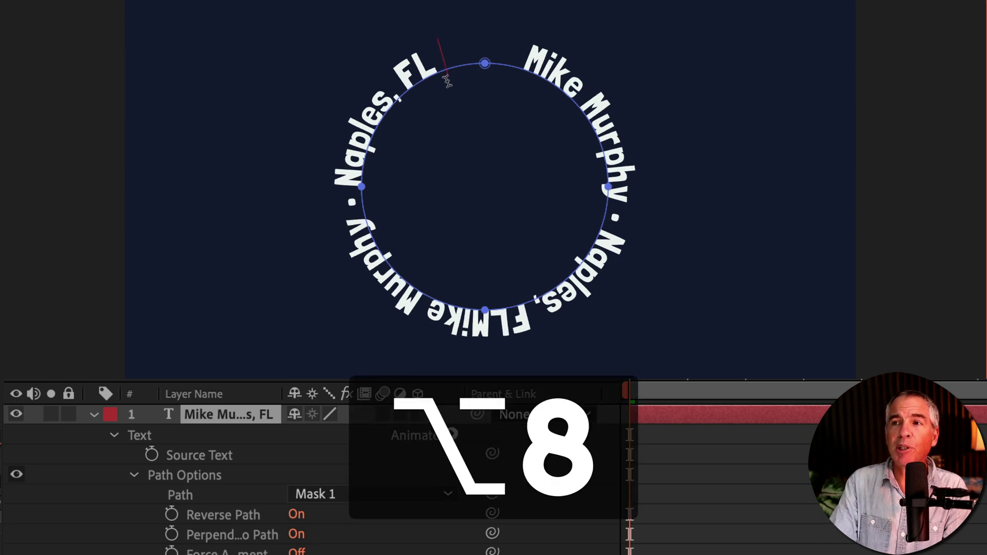
pyautogui.press('super+6')
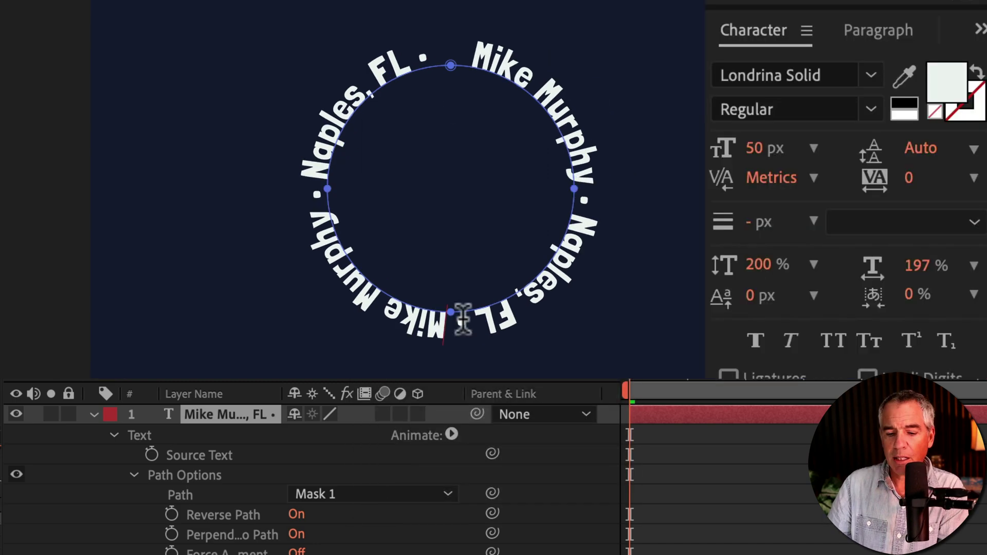
pyautogui.press('super+a')
pyautogui.click(756, 148)
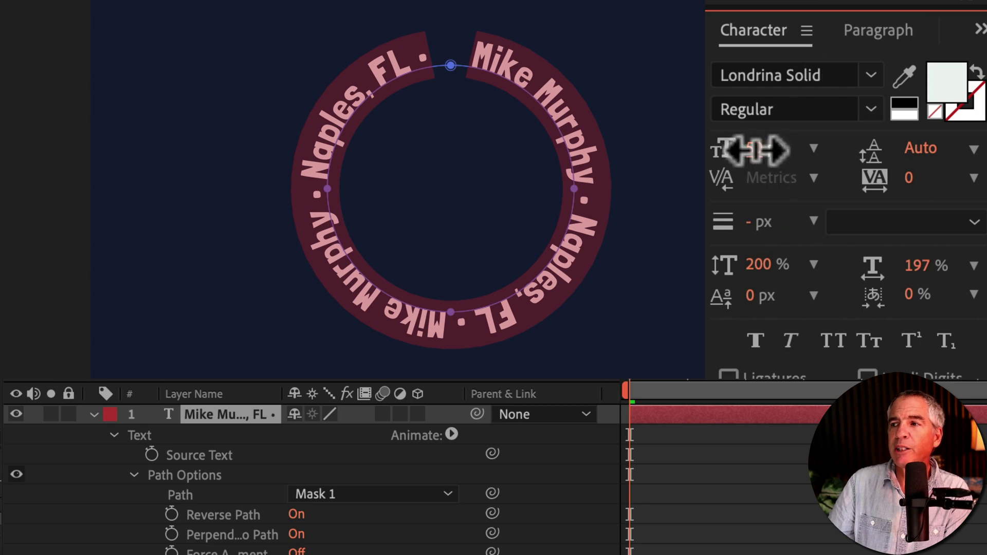
pyautogui.write('5')
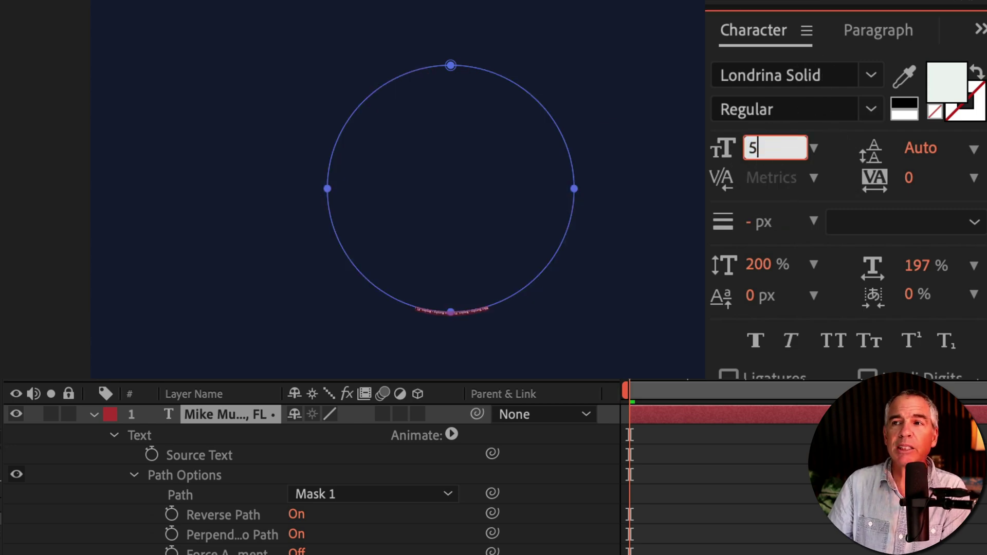
pyautogui.write('2')
pyautogui.press('Return')
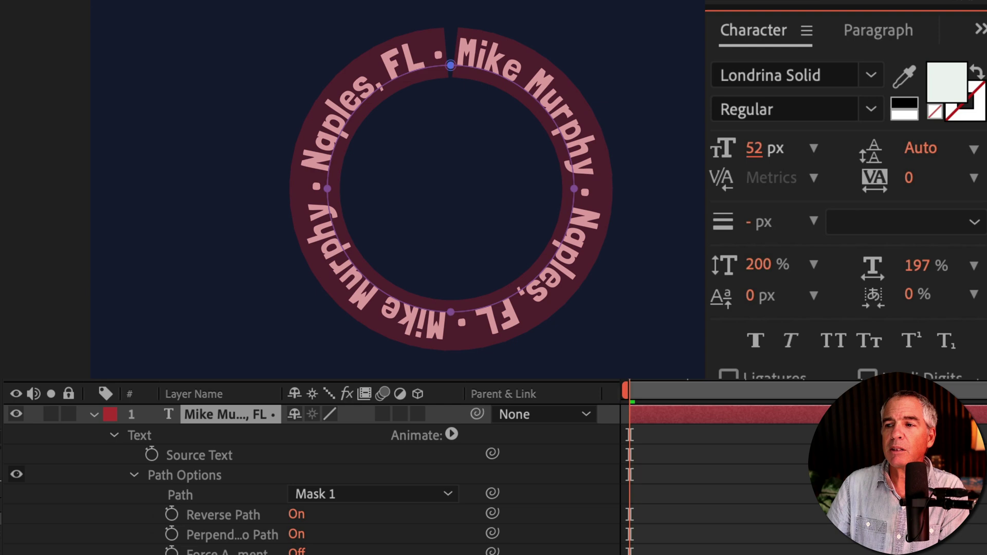
pyautogui.press('Escape')
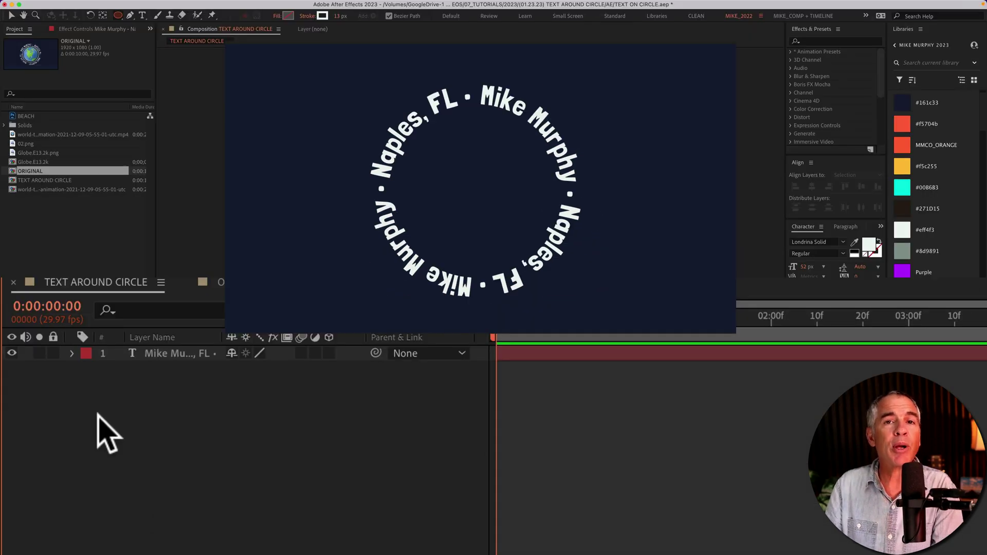
# Set the text's Path Options First Margin to 46.0
pyautogui.click(72, 353)
pyautogui.click(89, 370)
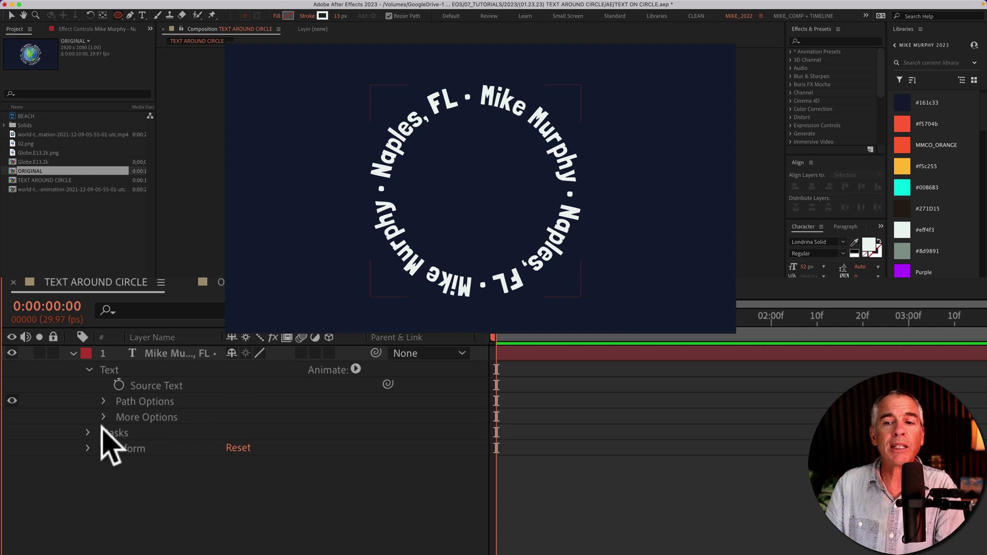
pyautogui.click(103, 401)
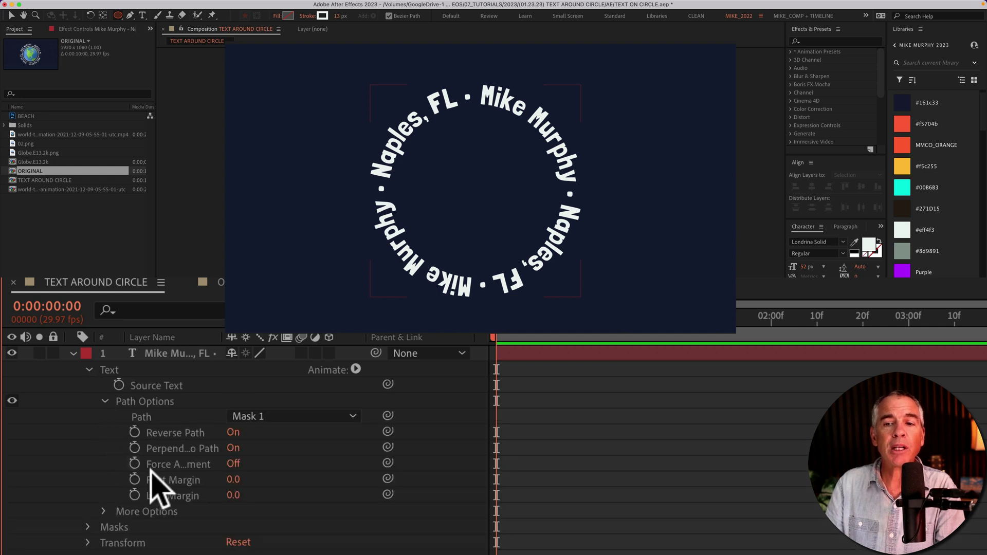
pyautogui.click(164, 478)
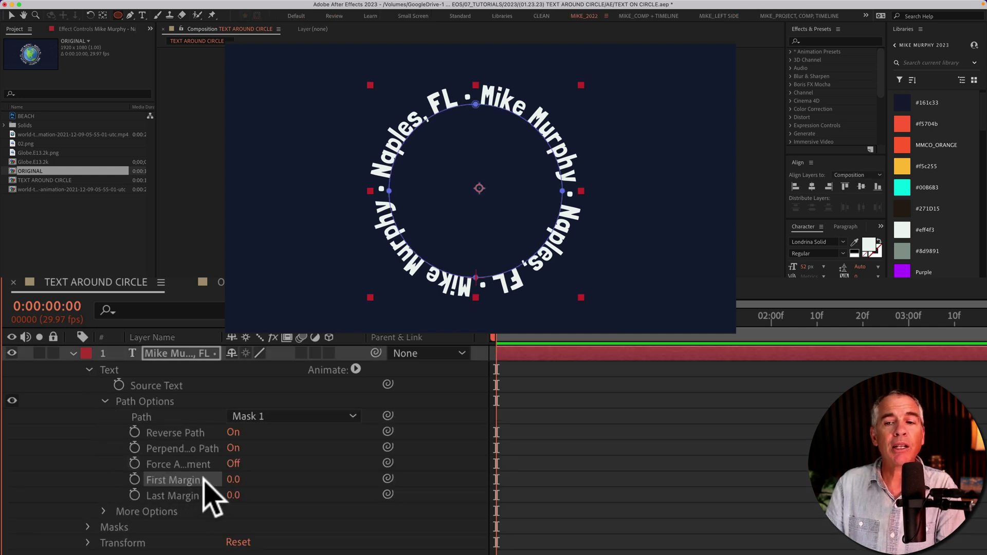
pyautogui.moveTo(234, 481); pyautogui.dragTo(273, 478)
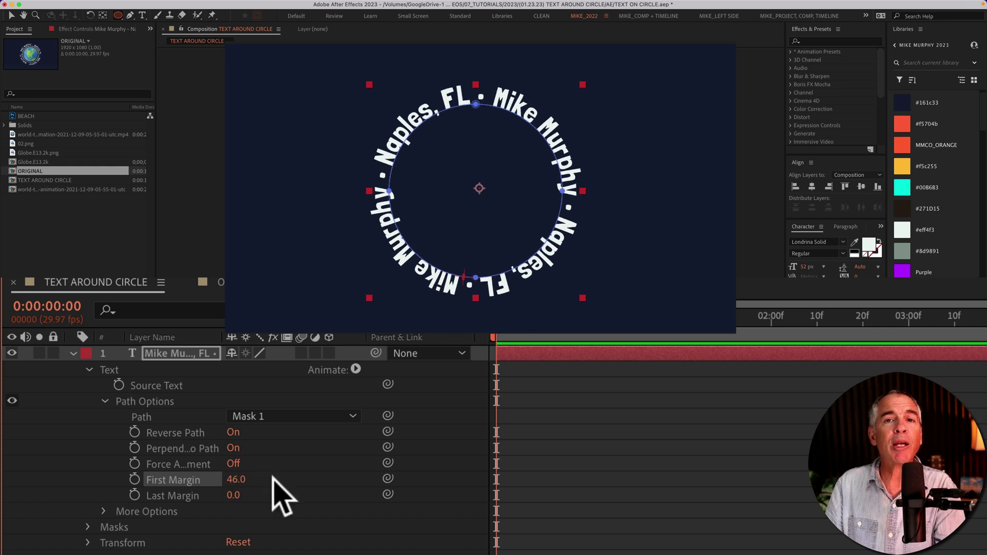
# Add the expression time*150 to First Margin and preview the spinning text
pyautogui.press('F2')
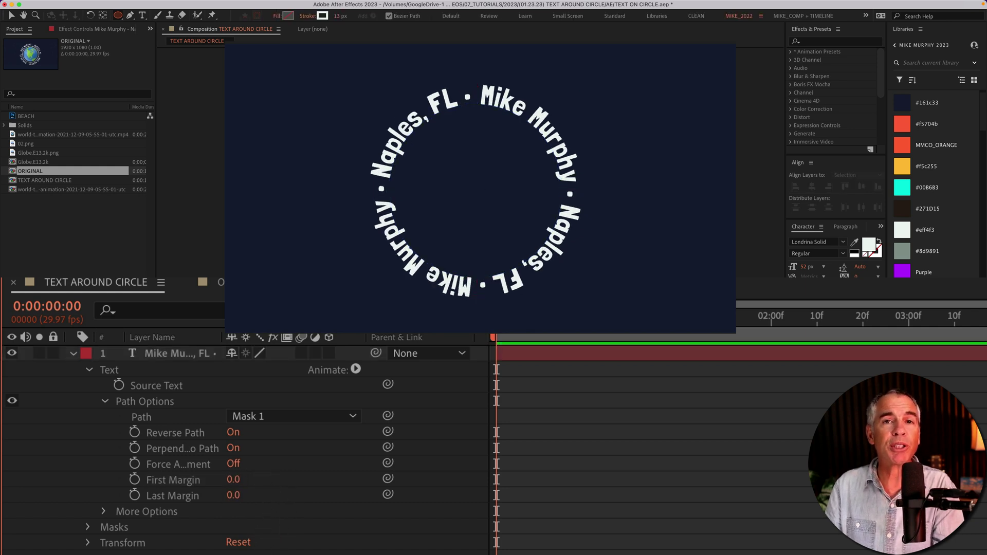
pyautogui.press('alt')
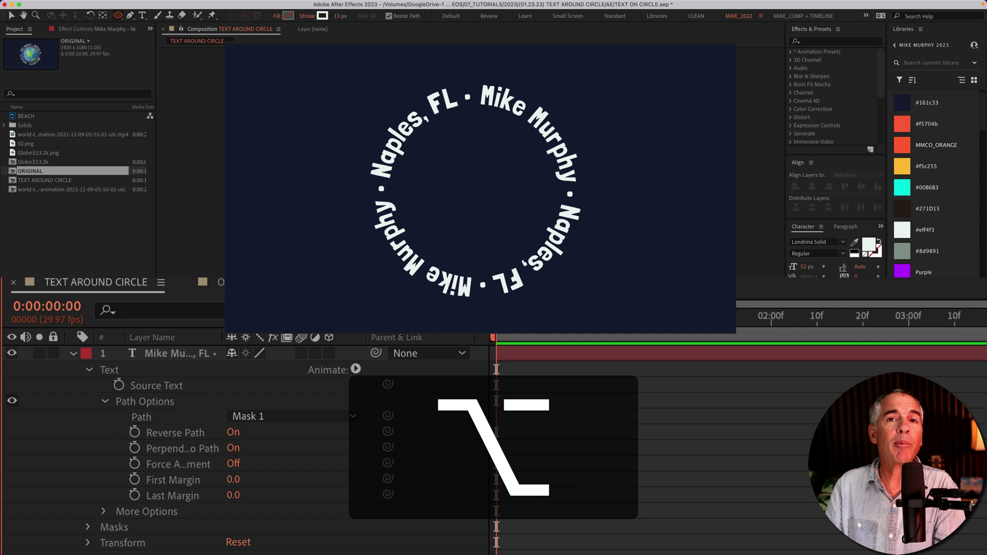
pyautogui.keyDown('alt'); pyautogui.click(134, 479); pyautogui.keyUp('alt')
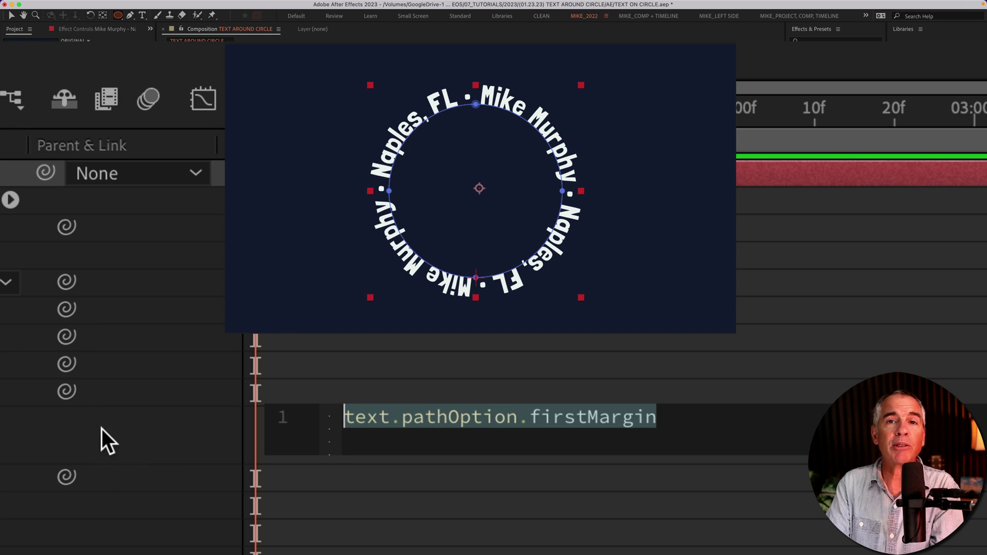
pyautogui.write('time')
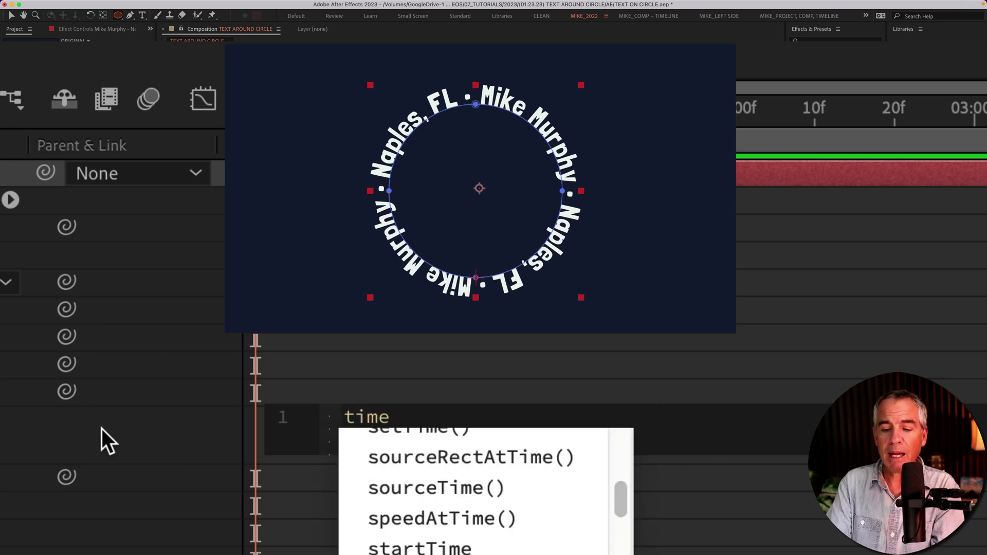
pyautogui.write('*')
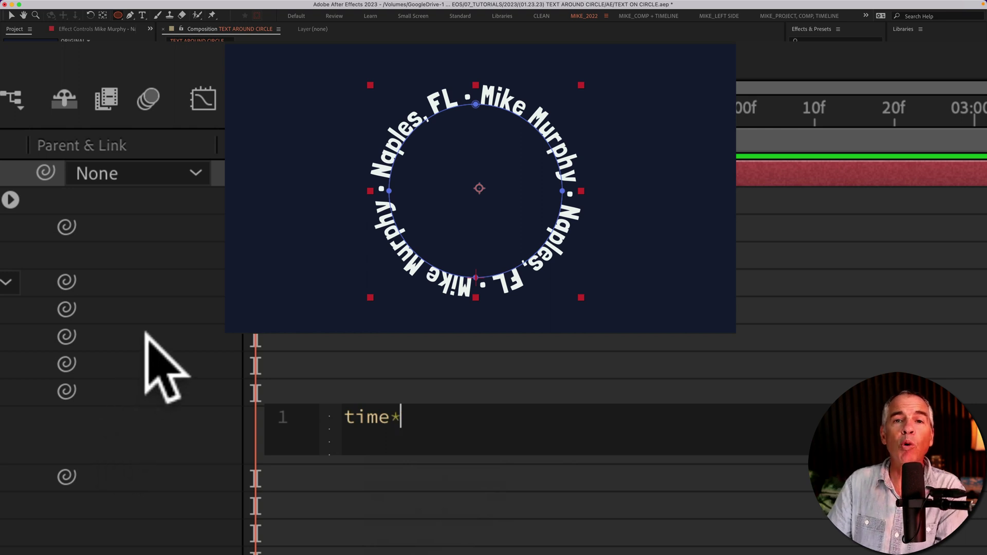
pyautogui.write('150')
pyautogui.click(340, 336)
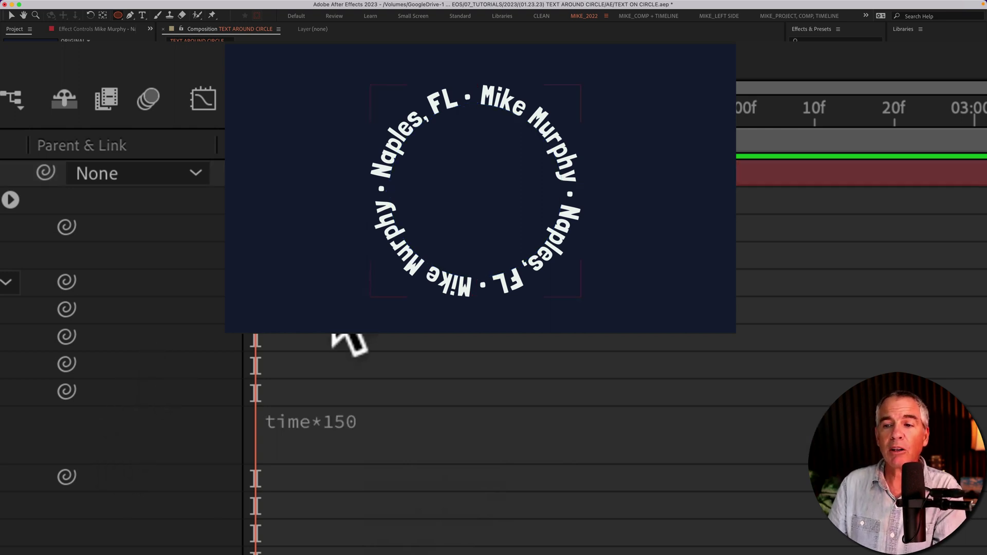
pyautogui.press('space')
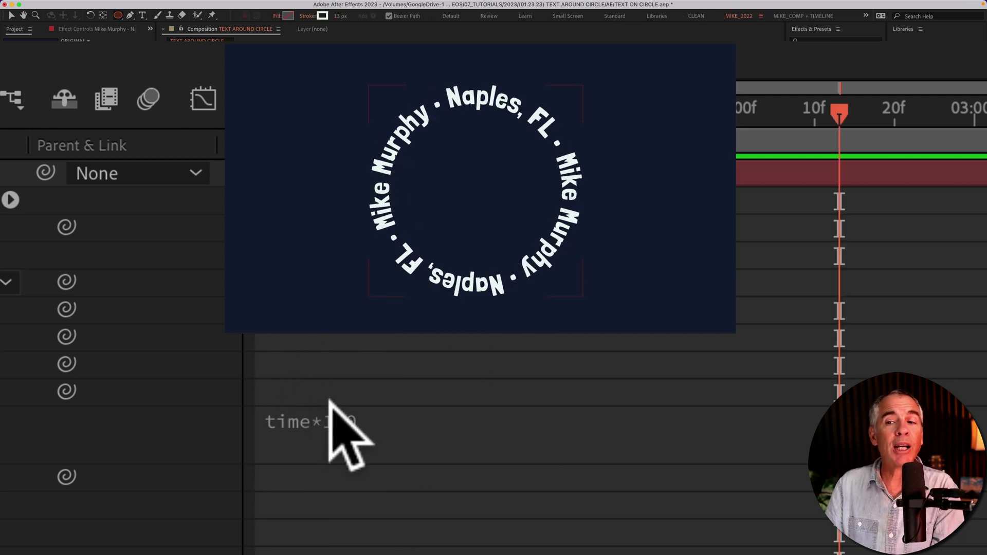
# Slow the rotation by changing the expression to time*75
pyautogui.click(355, 417)
pyautogui.click(451, 413)
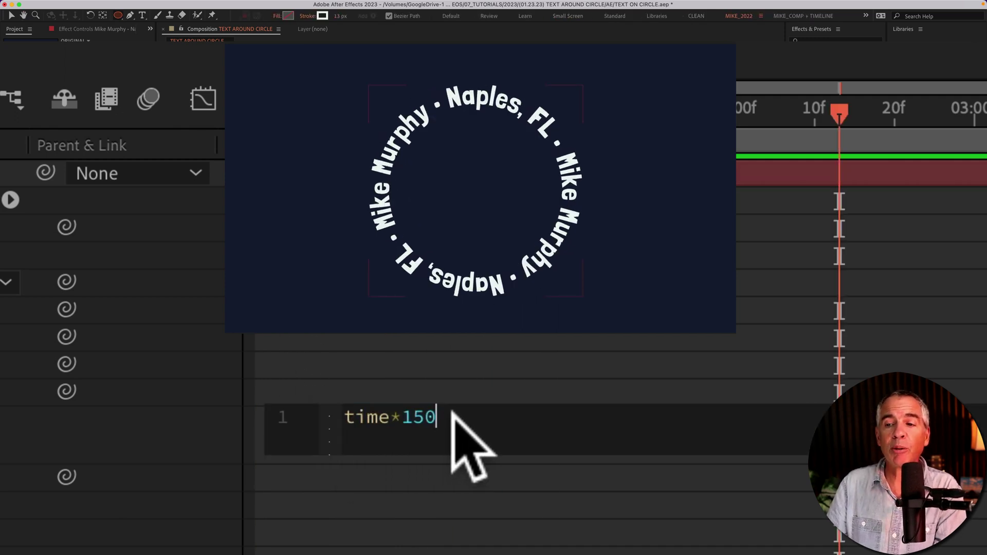
pyautogui.press('BackSpace')
pyautogui.press('BackSpace')
pyautogui.press('BackSpace')
pyautogui.write('75')
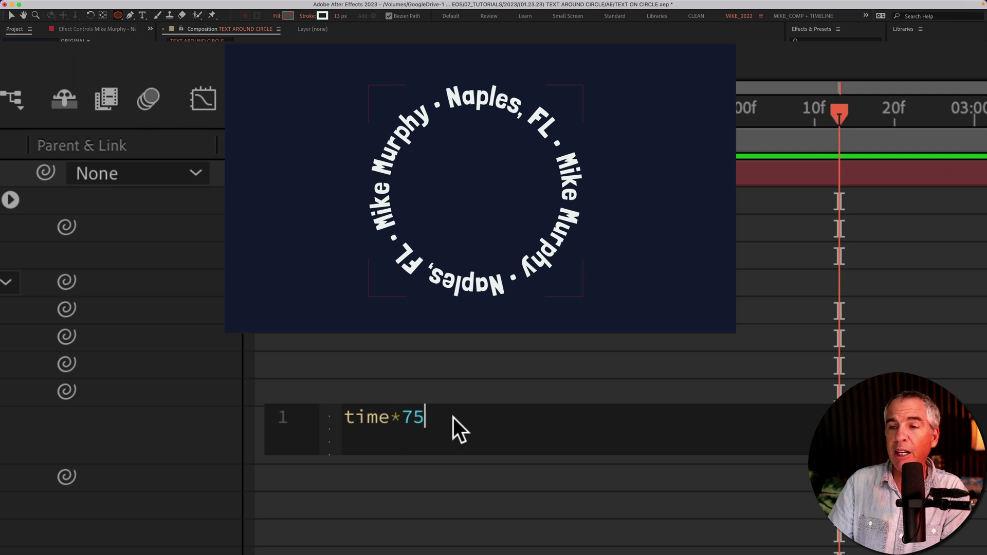
pyautogui.press('KP_Enter')
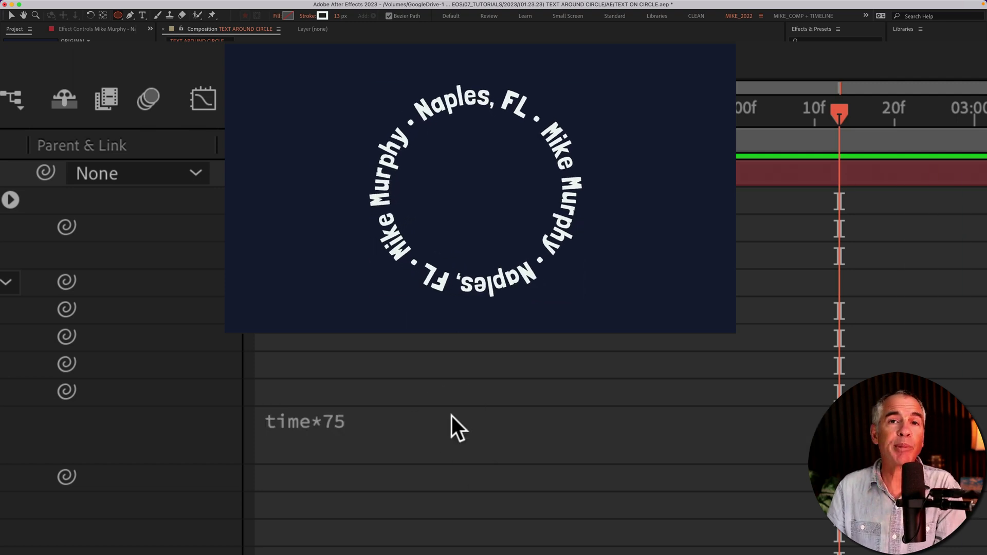
pyautogui.press('space')
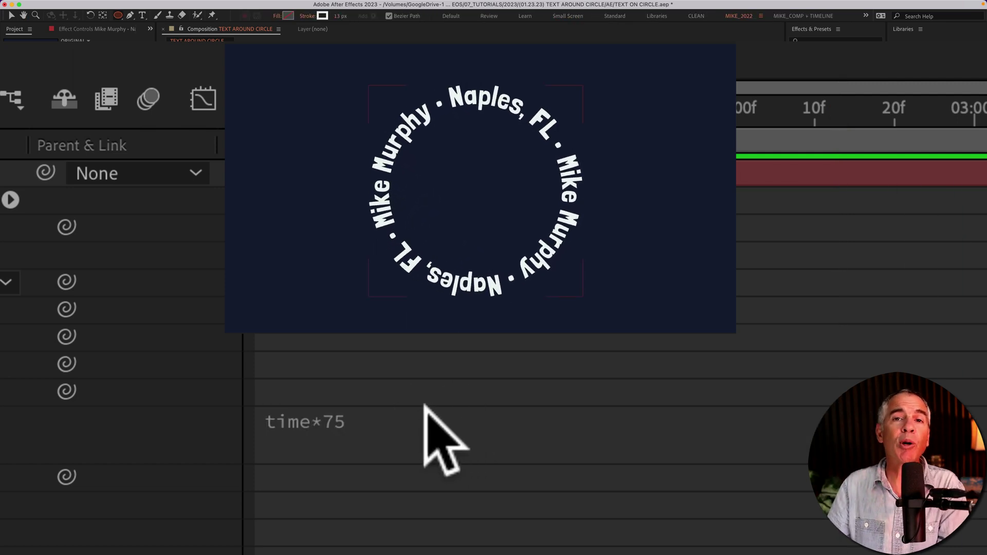
# Reverse the spin by changing the expression to time*-75
pyautogui.click(372, 425)
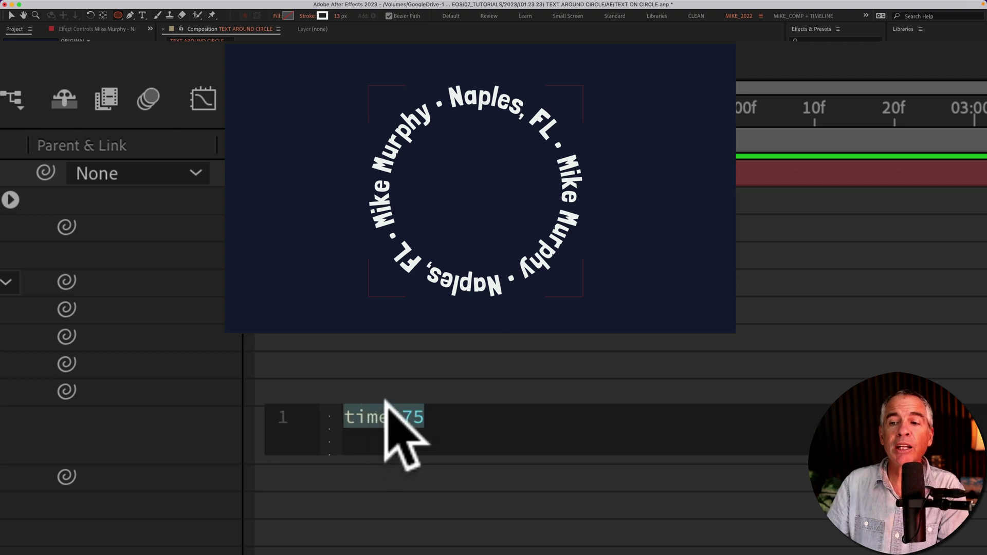
pyautogui.click(401, 406)
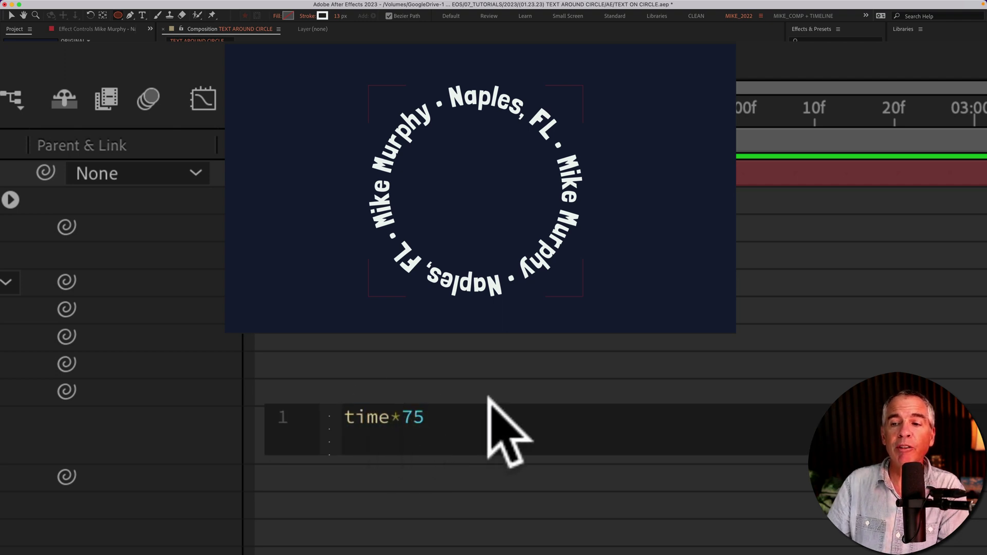
pyautogui.write('-')
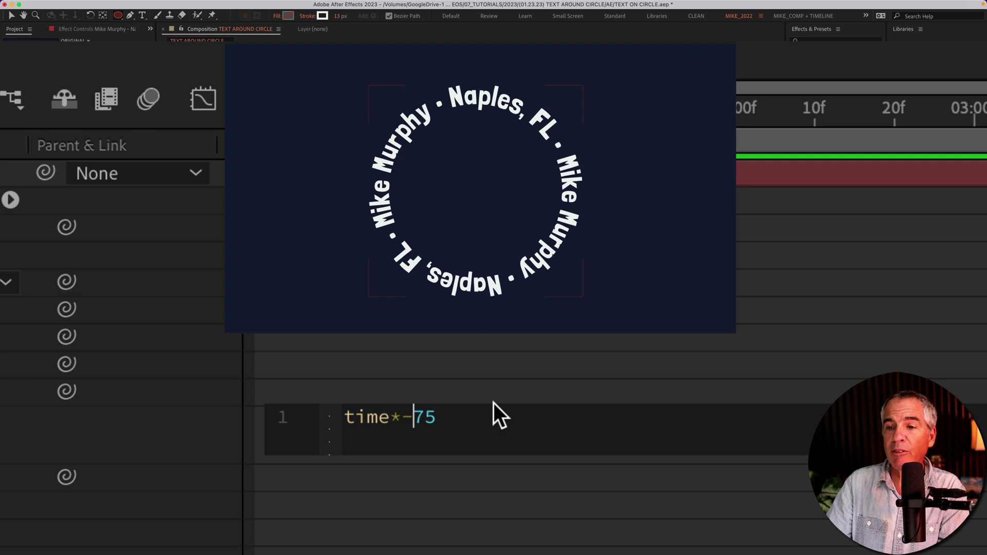
pyautogui.click(499, 336)
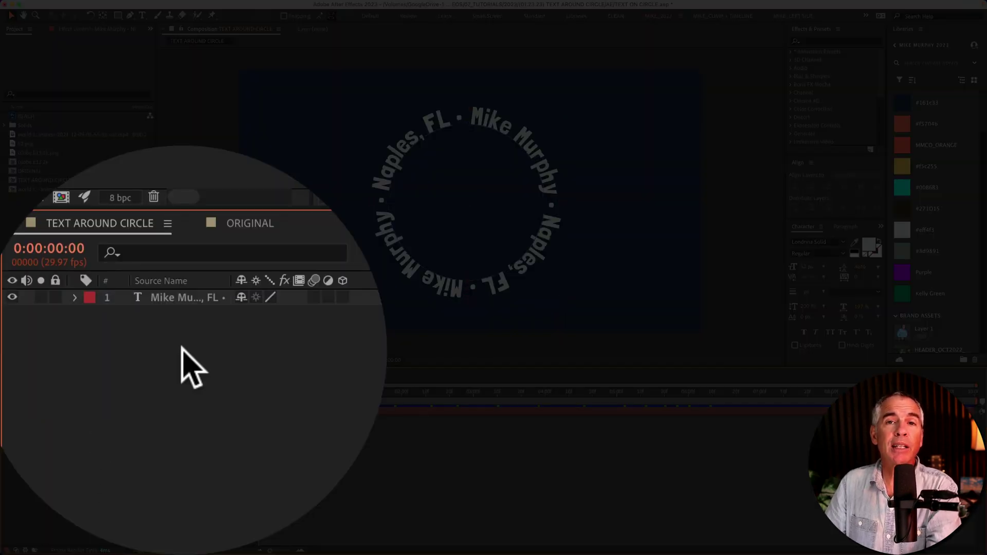
# Deselect all layers and pick the Ellipse Tool, confirming a white 13 px stroke with no fill
pyautogui.click(181, 298)
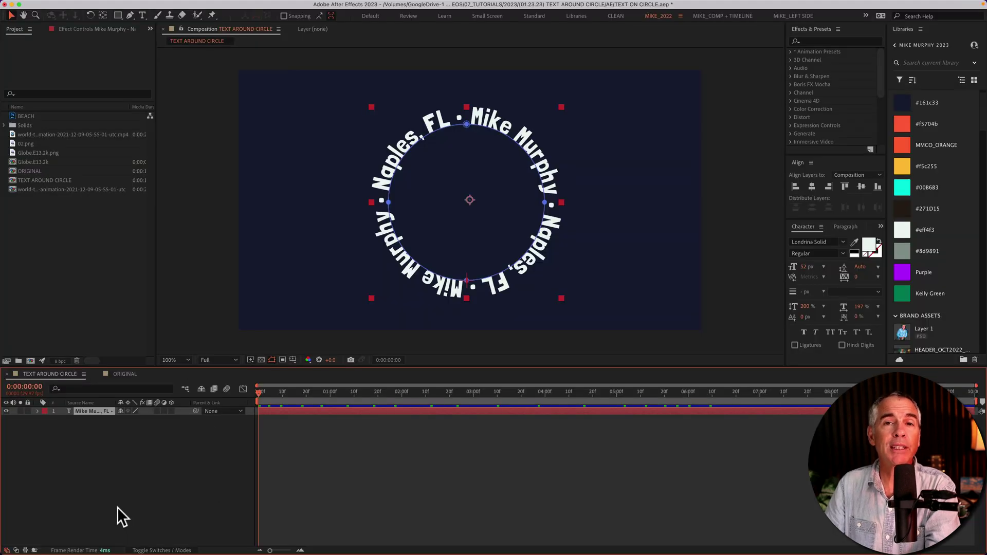
pyautogui.press('F2')
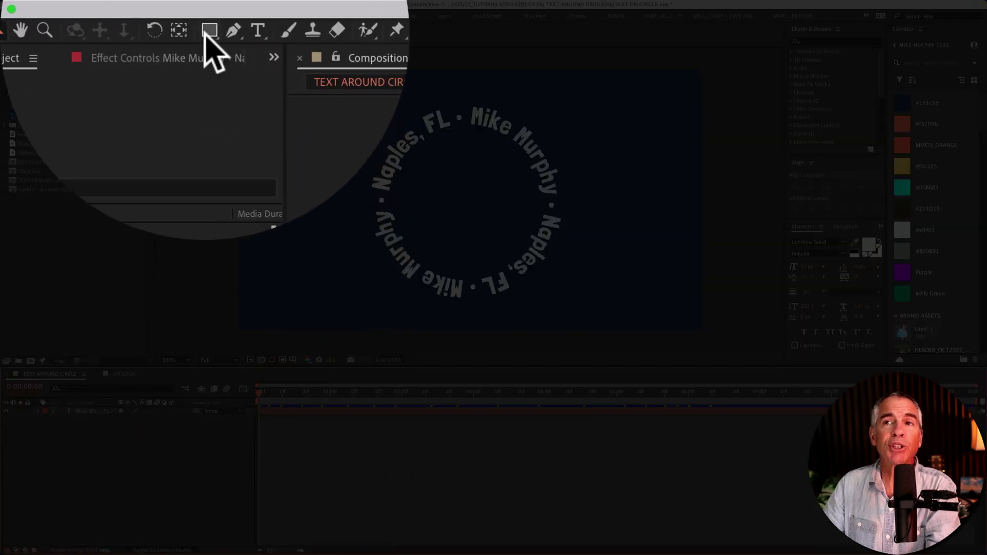
pyautogui.click(209, 30)
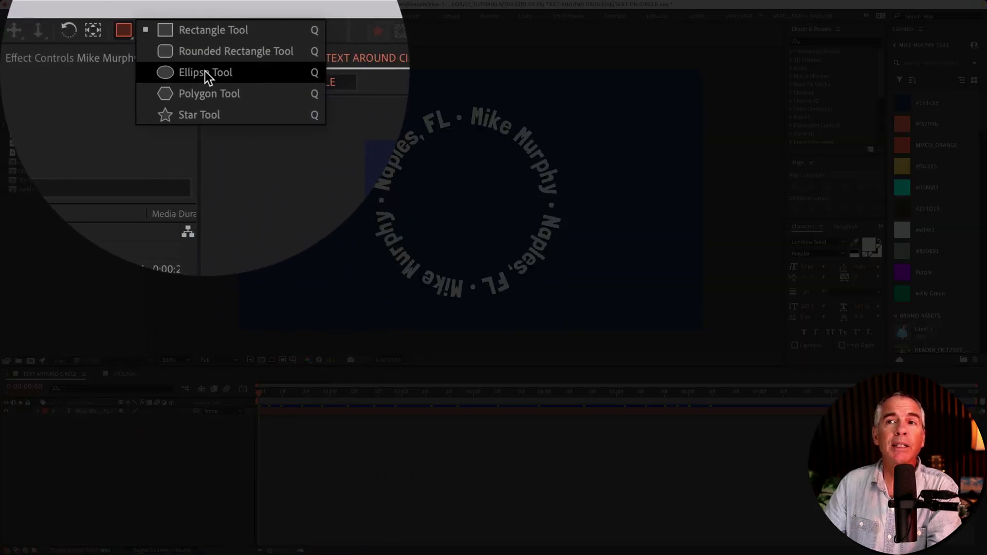
pyautogui.click(205, 73)
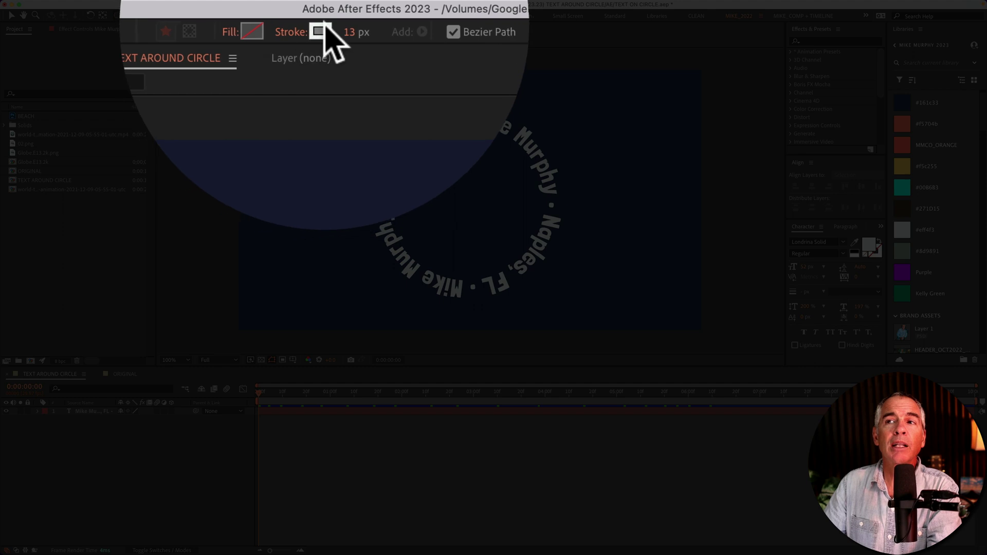
pyautogui.click(324, 25)
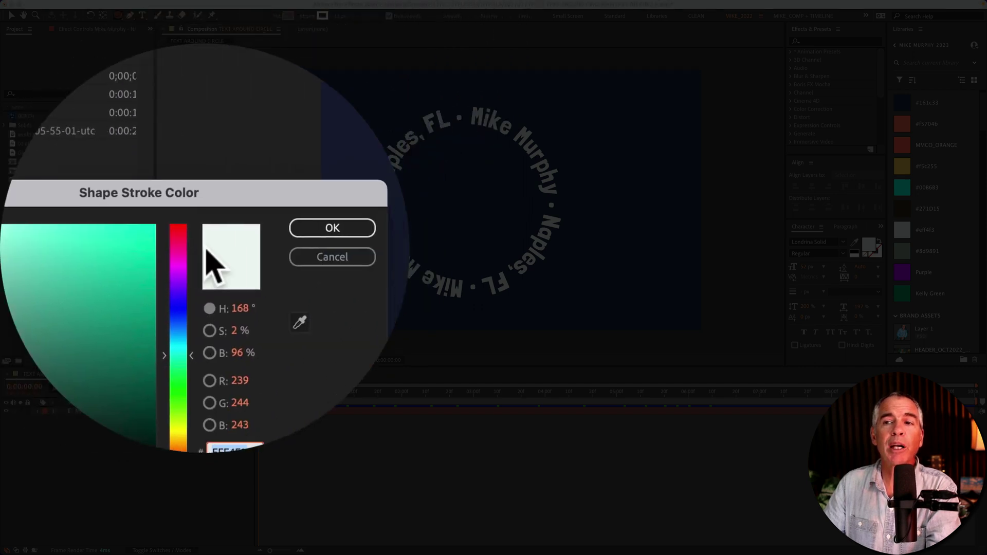
pyautogui.click(332, 257)
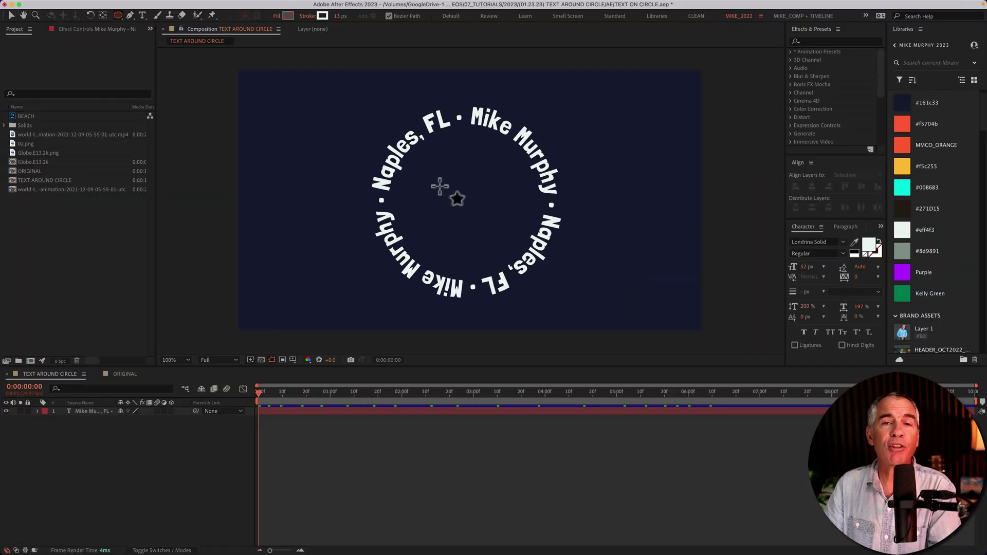
# Draw a stroked circle inside the text ring and centre it on the text layer
pyautogui.moveTo(437, 188)
pyautogui.mouseDown()
pyautogui.moveTo(497, 220)
pyautogui.moveTo(576, 287)
pyautogui.moveTo(451, 194)
pyautogui.moveTo(539, 278)
pyautogui.moveTo(530, 251)
pyautogui.moveTo(537, 268)
pyautogui.mouseUp()
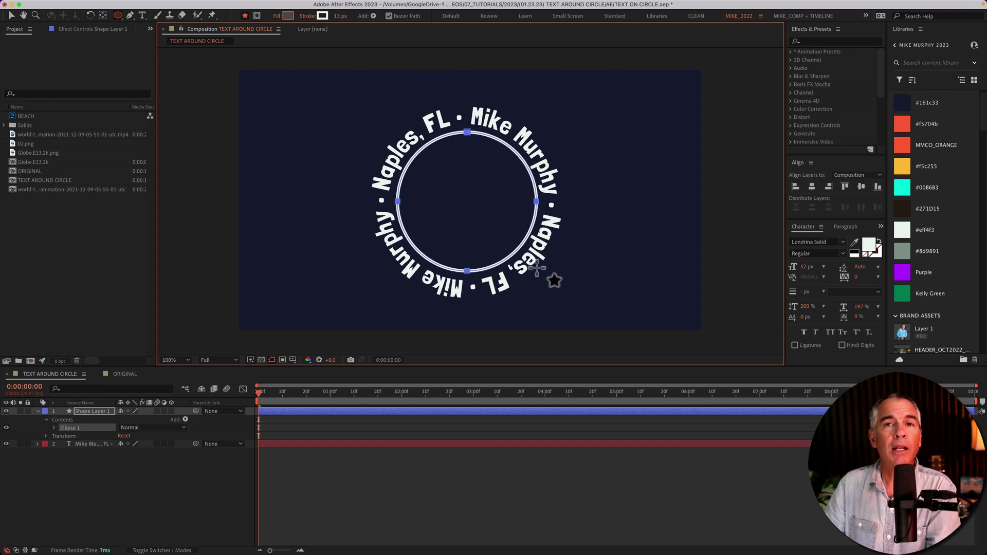
pyautogui.click(179, 476)
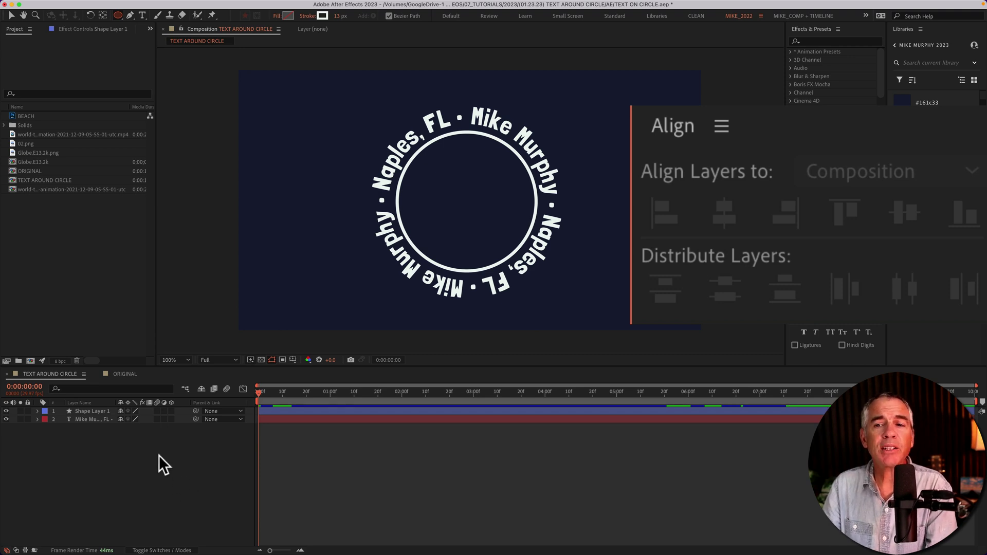
pyautogui.keyDown('shift'); pyautogui.click(82, 412); pyautogui.keyUp('shift')
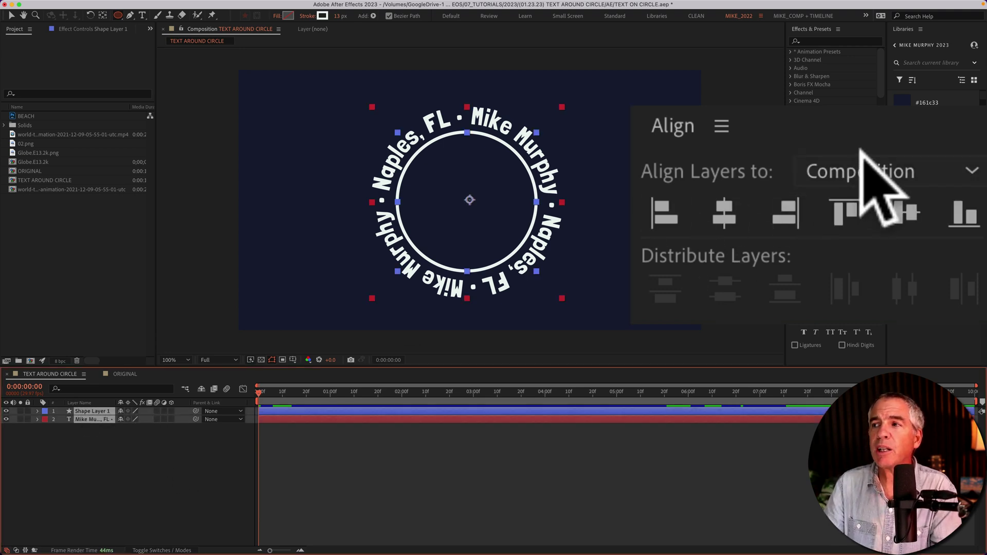
pyautogui.click(869, 170)
pyautogui.click(877, 204)
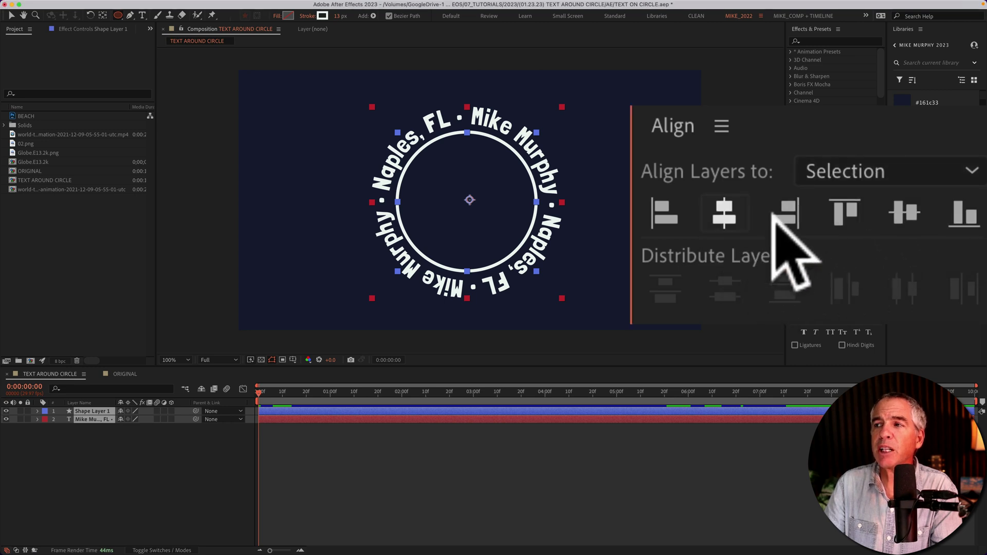
pyautogui.click(905, 211)
pyautogui.click(884, 172)
pyautogui.click(881, 243)
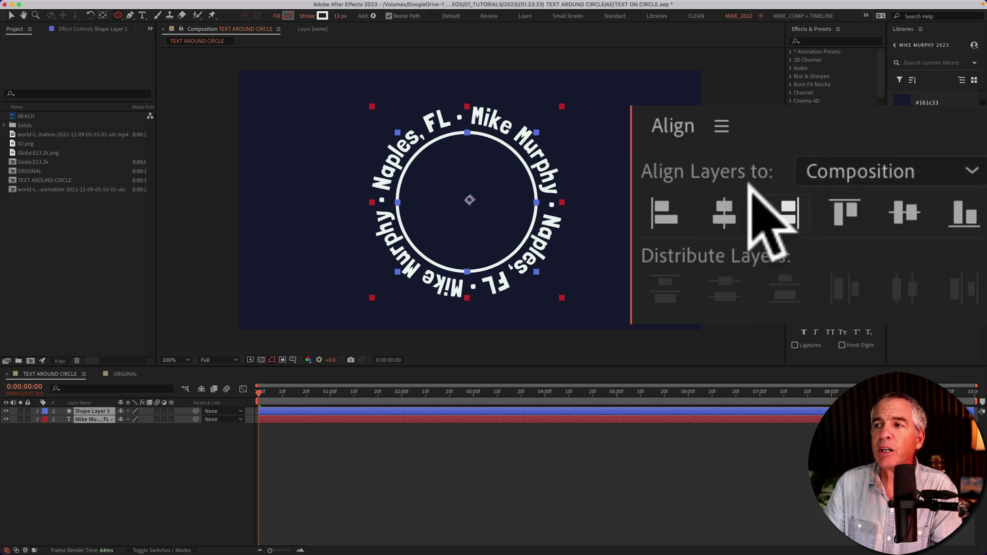